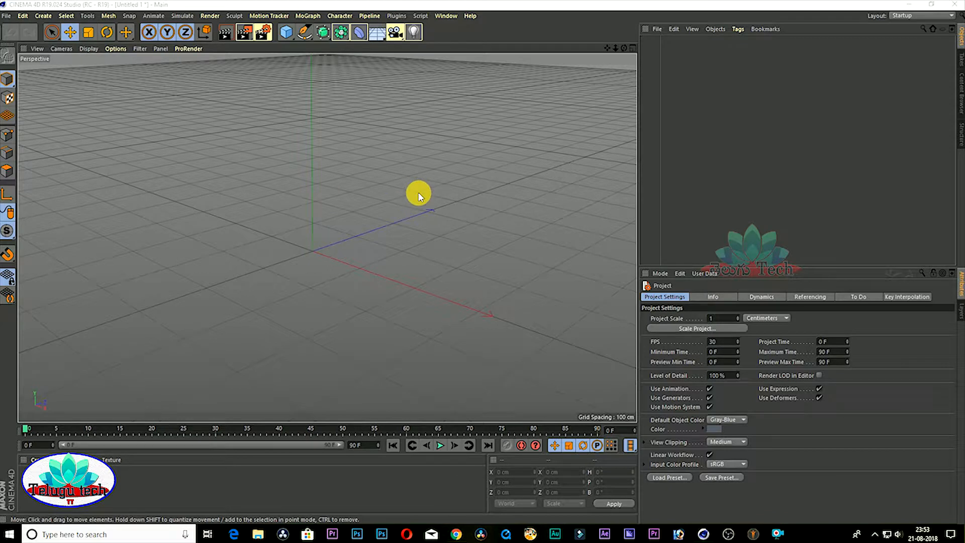
Add a cube primitive to the empty scene, with the Move tool active.
click(71, 32)
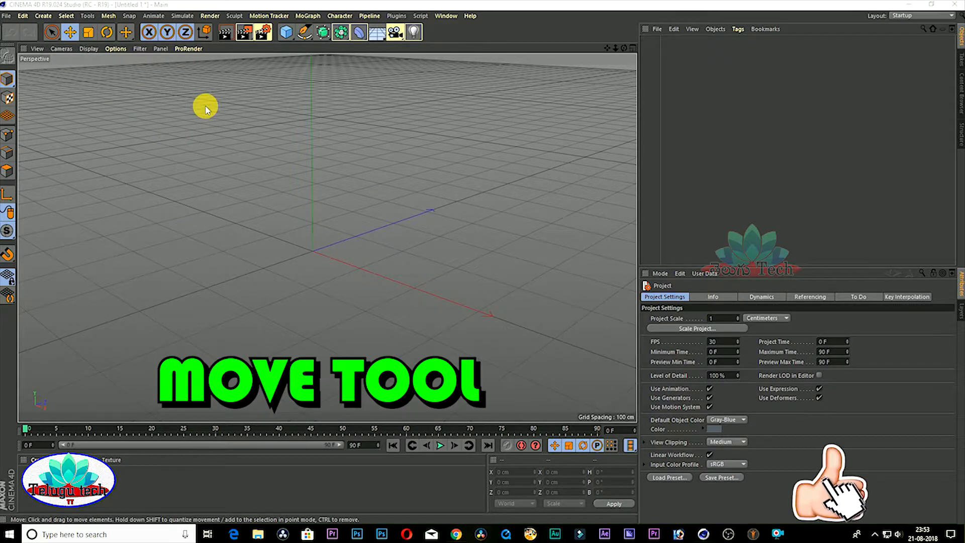
click(292, 39)
drag(288, 33, 478, 206)
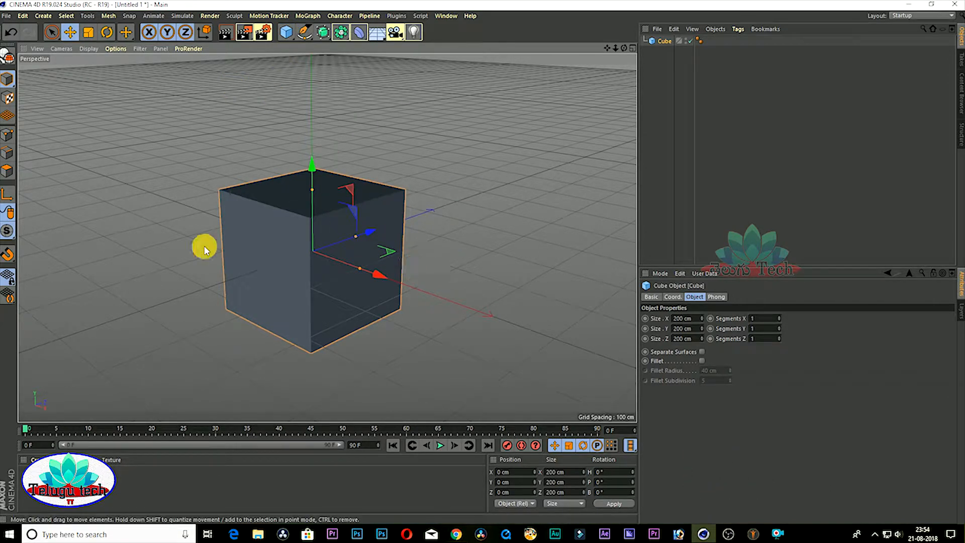
Move the cube along its axes to about X -92 cm, Y -26 cm, Z 138 cm.
drag(370, 276, 354, 232)
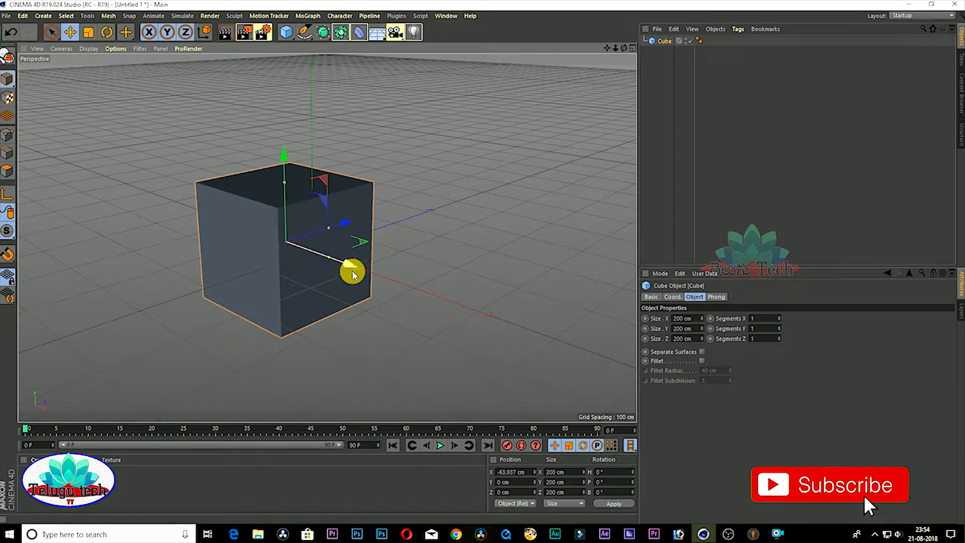
drag(343, 272, 341, 301)
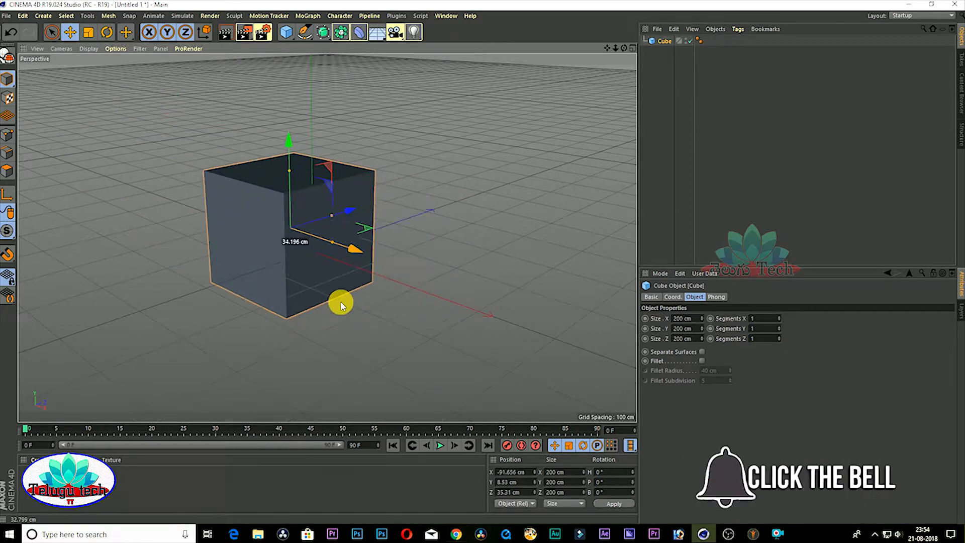
drag(292, 144, 274, 164)
drag(340, 224, 375, 194)
Scale the cube uniformly to about 230 cm and rotate it to about H 22°, P -20°, B 5°.
key(t)
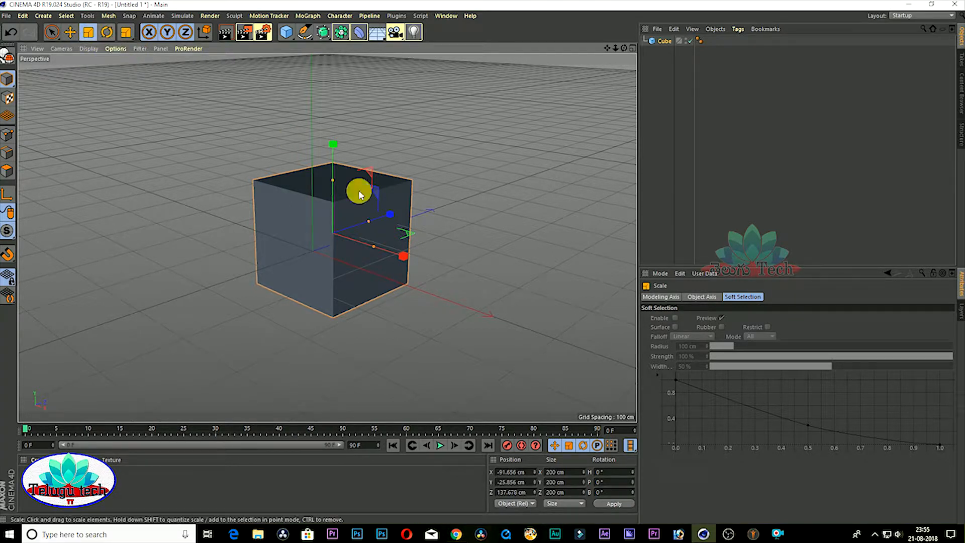
mouse_move(334, 228)
mouse_down()
mouse_move(302, 248)
mouse_move(352, 218)
mouse_move(333, 229)
mouse_up()
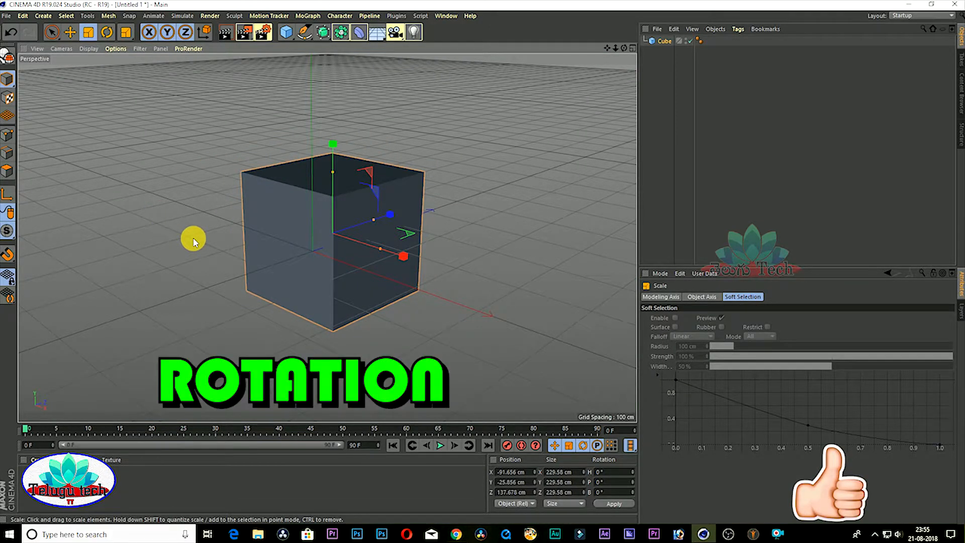
key(r)
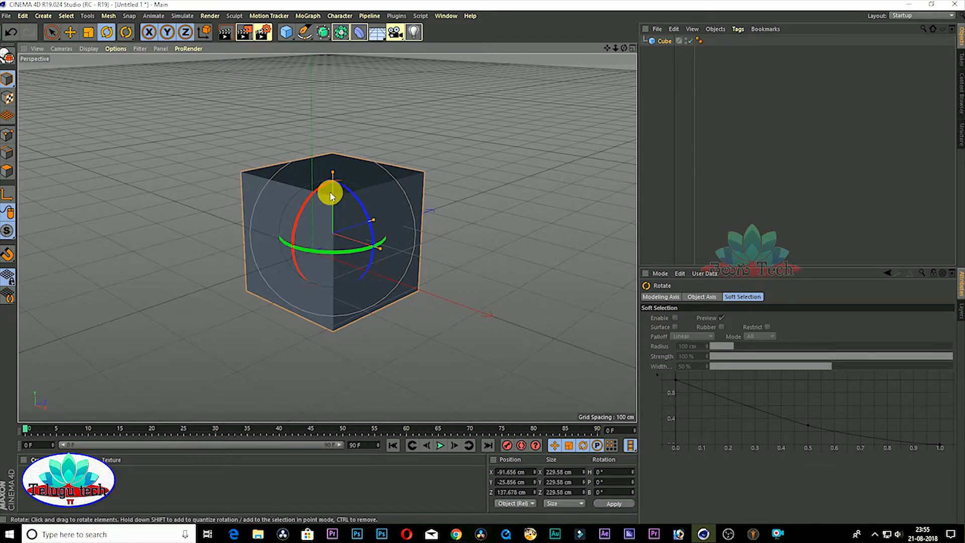
drag(326, 187, 341, 167)
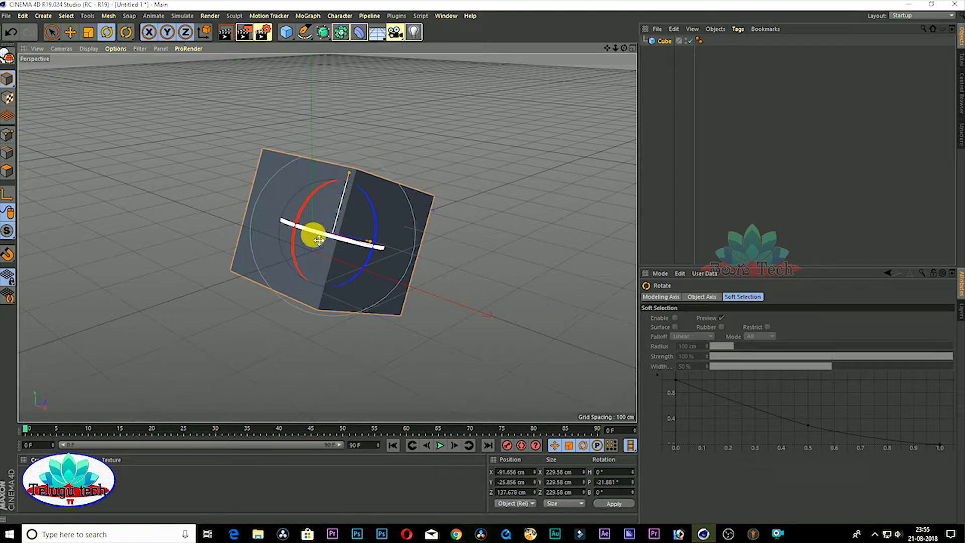
drag(318, 236, 353, 226)
drag(338, 179, 375, 187)
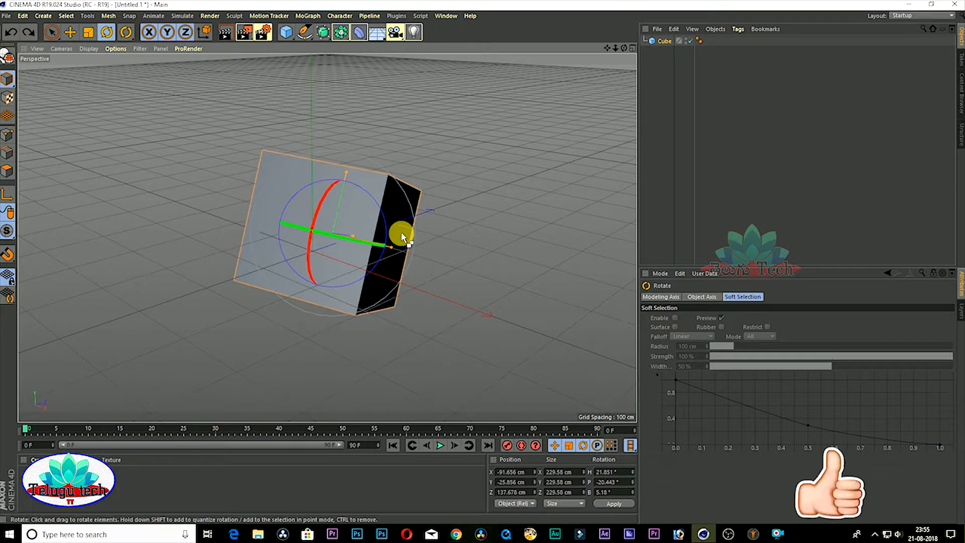
Undo and redo the cube's last rotation, and rotate it to about H 22°, P -20°, B 183°.
key(ctrl+z)
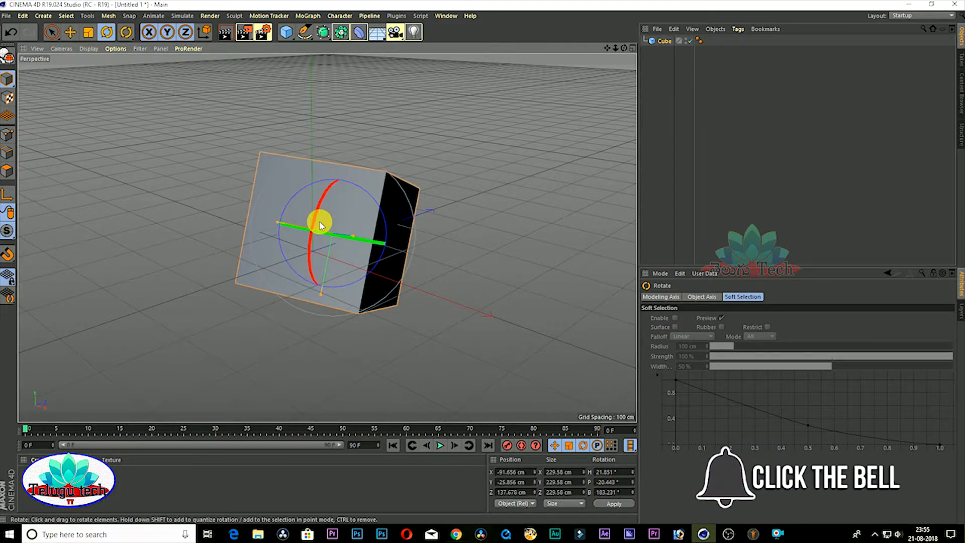
click(11, 33)
click(28, 33)
drag(403, 172, 361, 177)
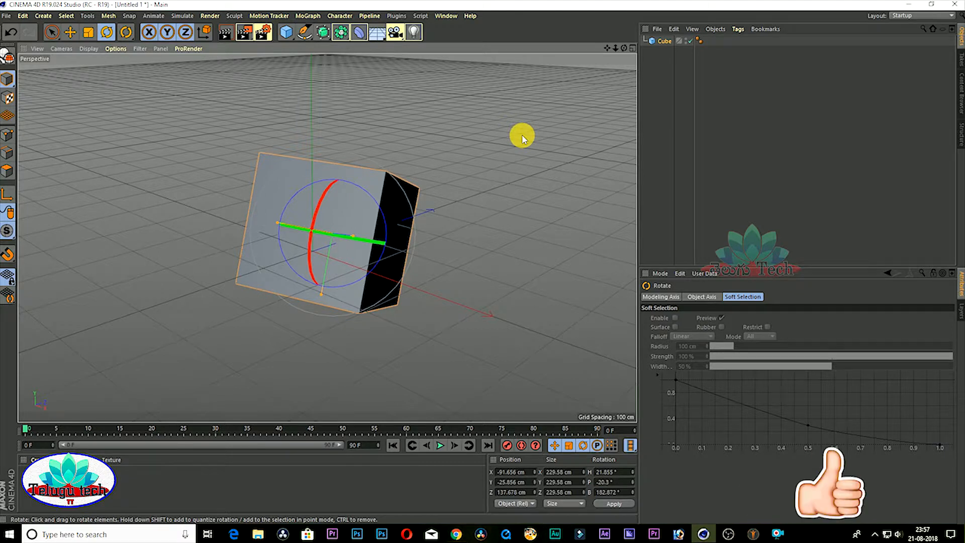
Pan, zoom and orbit the perspective view around the cube.
drag(504, 201, 340, 212)
drag(323, 265, 373, 300)
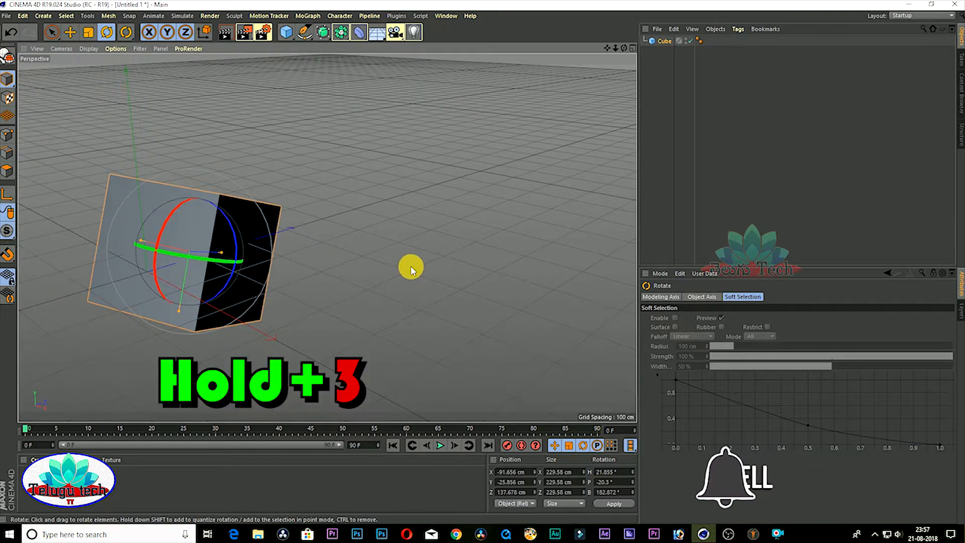
drag(407, 269, 618, 53)
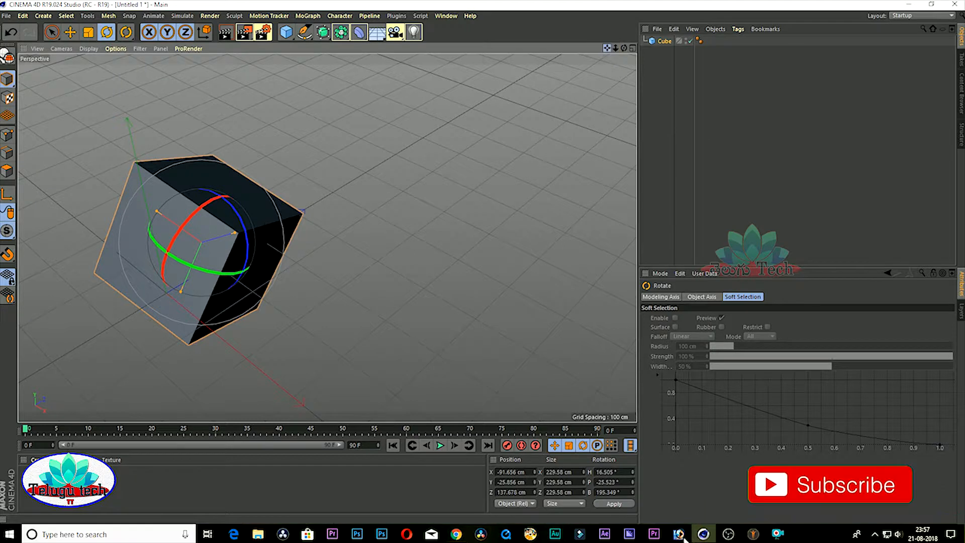
drag(607, 48, 553, 53)
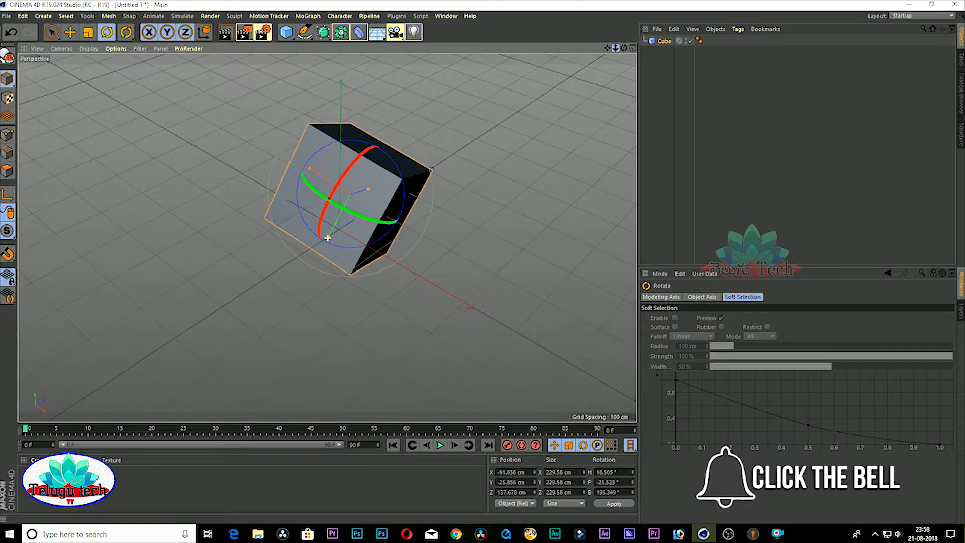
mouse_move(624, 49)
mouse_down()
mouse_move(588, 76)
mouse_move(624, 48)
mouse_move(603, 76)
mouse_move(624, 50)
mouse_up()
Toggle between the four-view layout and the full perspective view, ending in the four-view layout.
middle_click(378, 142)
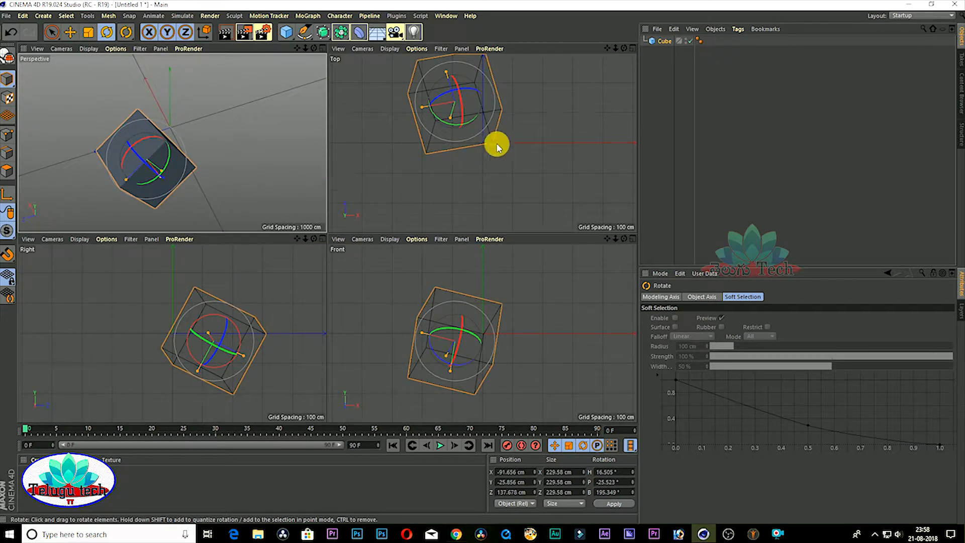
middle_click(212, 135)
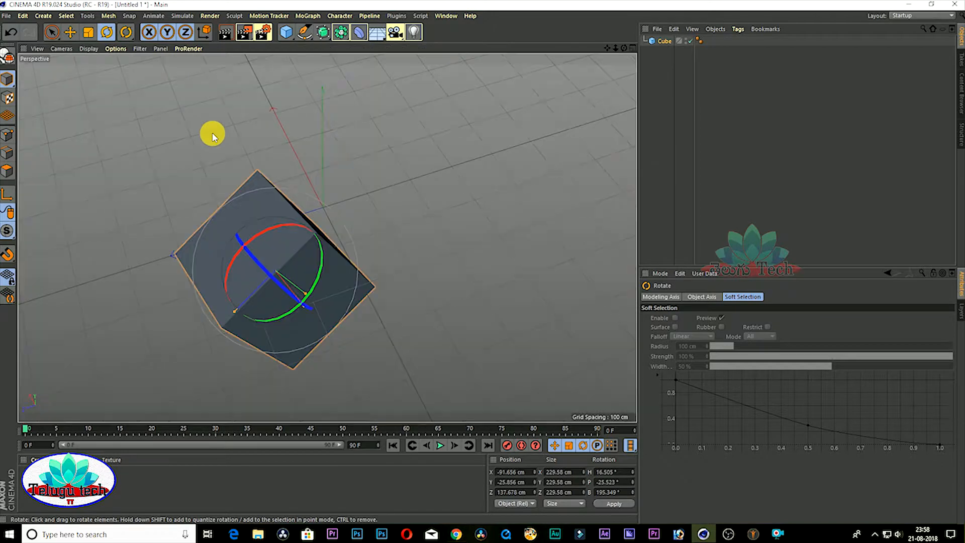
click(633, 49)
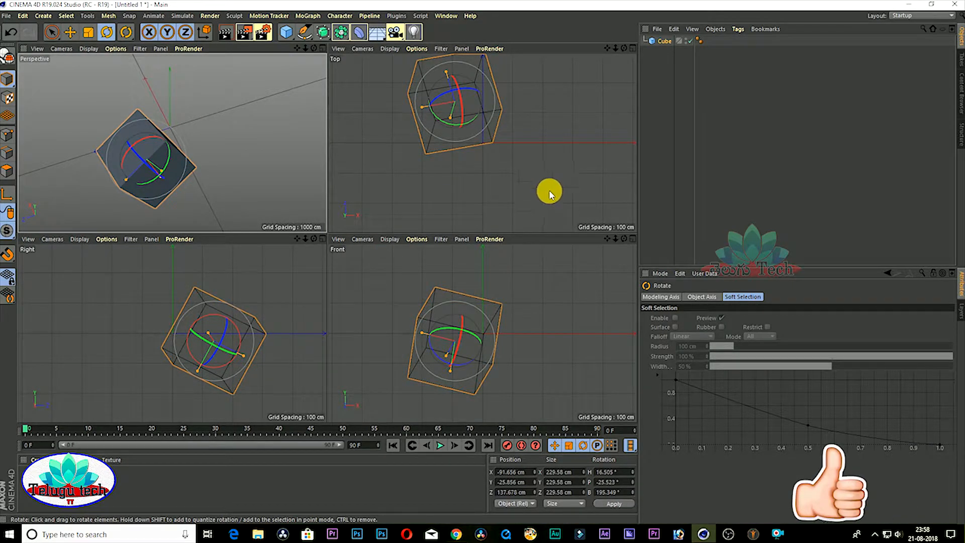
Maximize the Top, Right and Front views one after another, deselecting the cube, and return to the four-view layout.
click(633, 49)
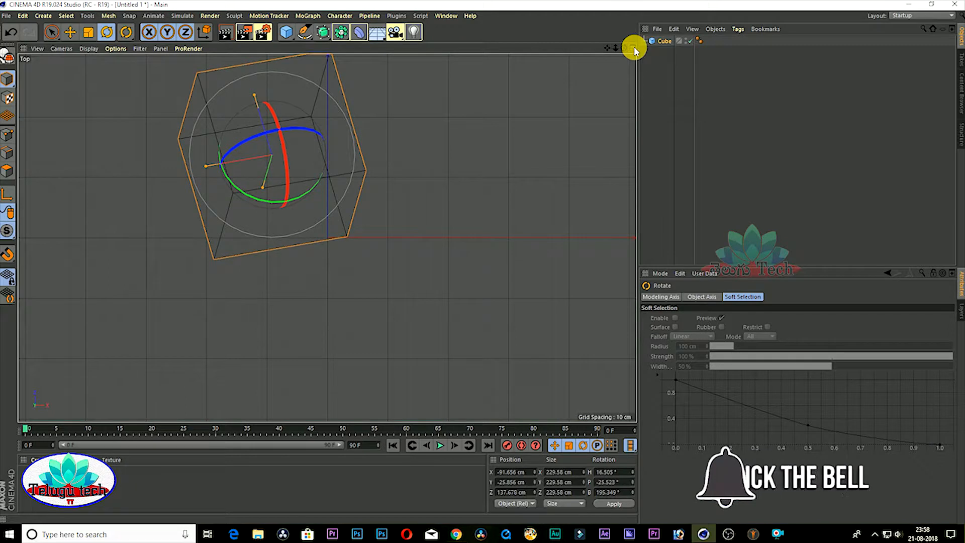
click(436, 165)
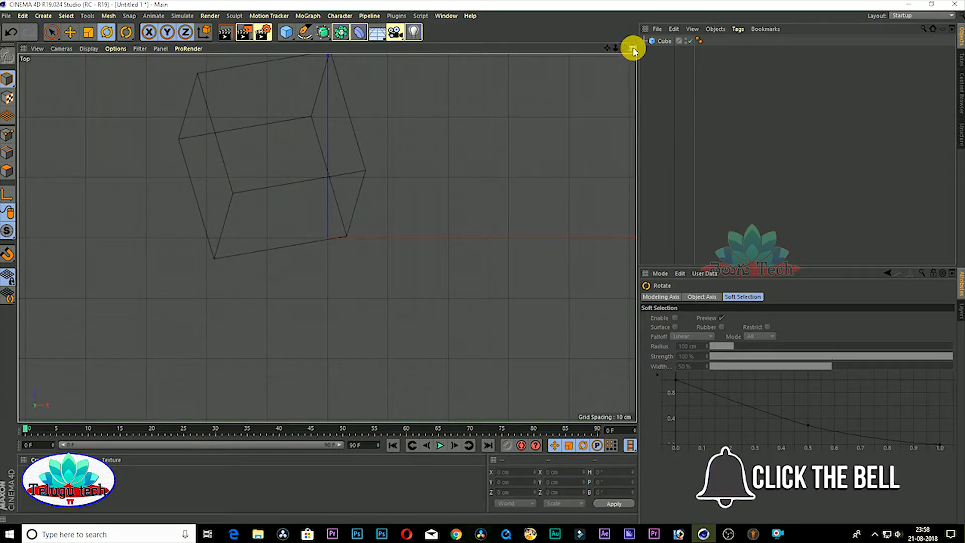
click(632, 47)
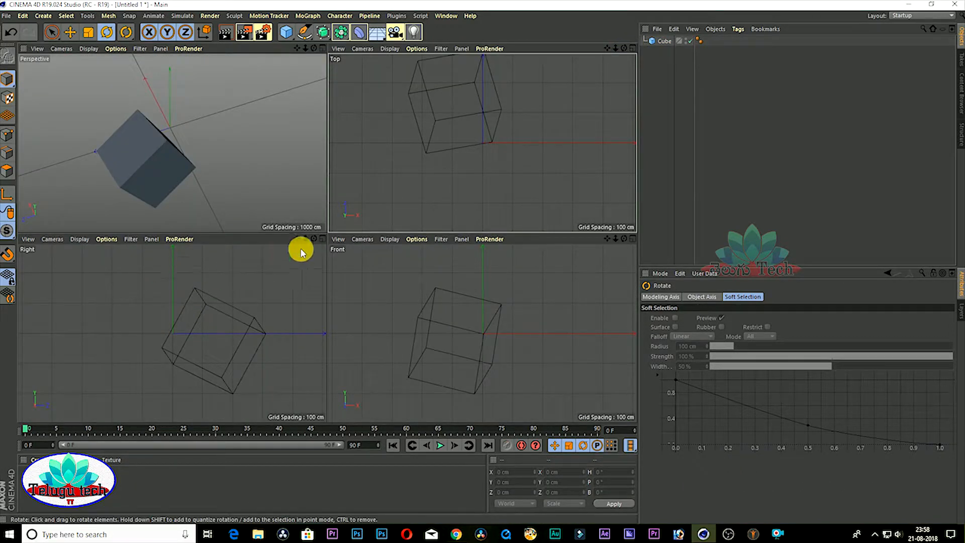
click(322, 238)
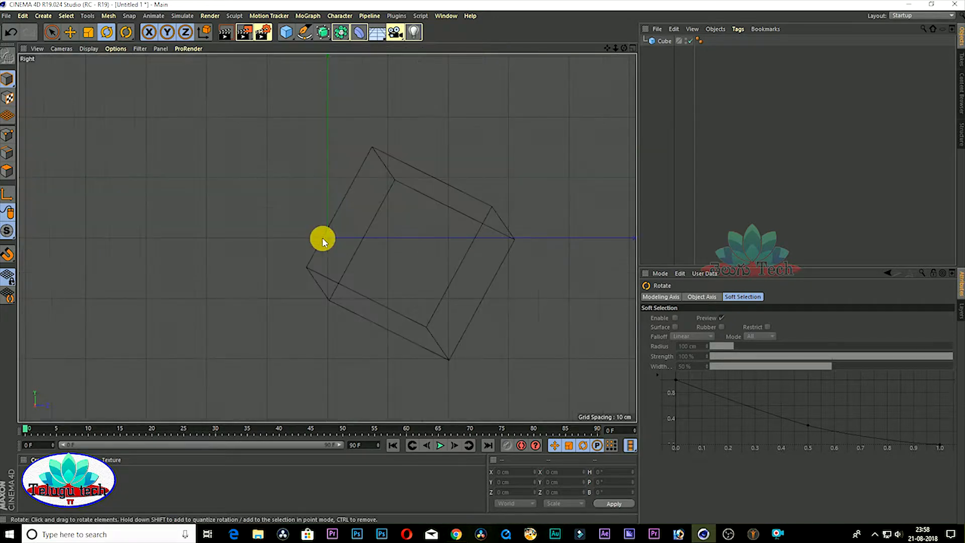
click(632, 48)
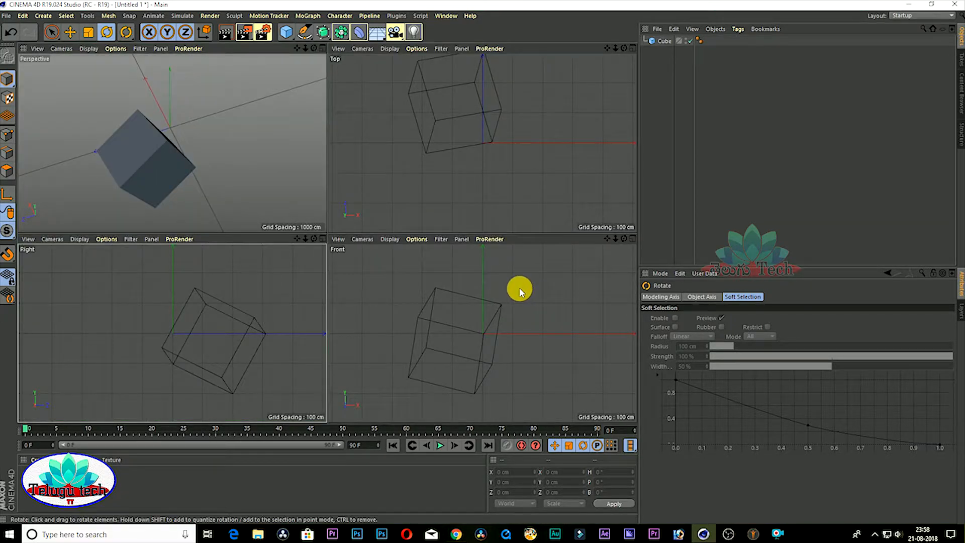
click(633, 238)
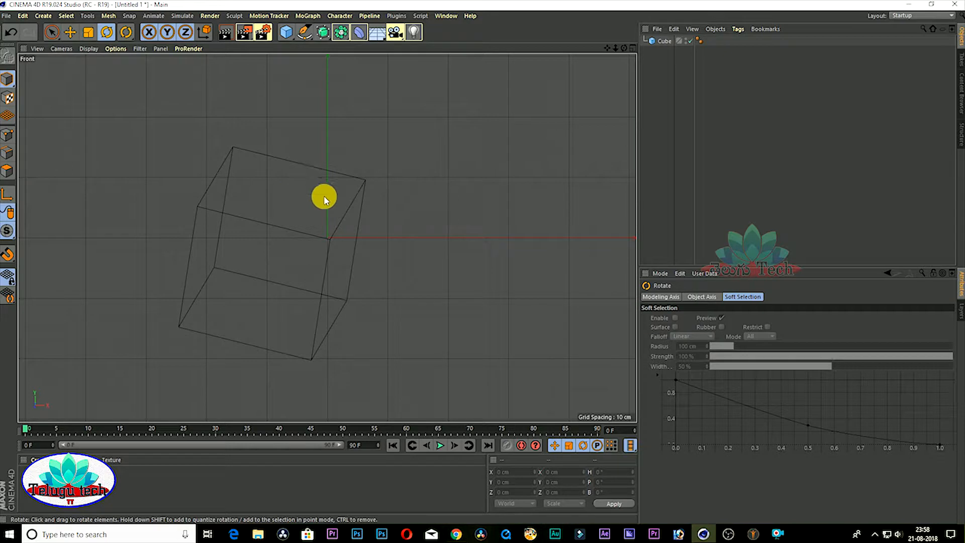
click(633, 49)
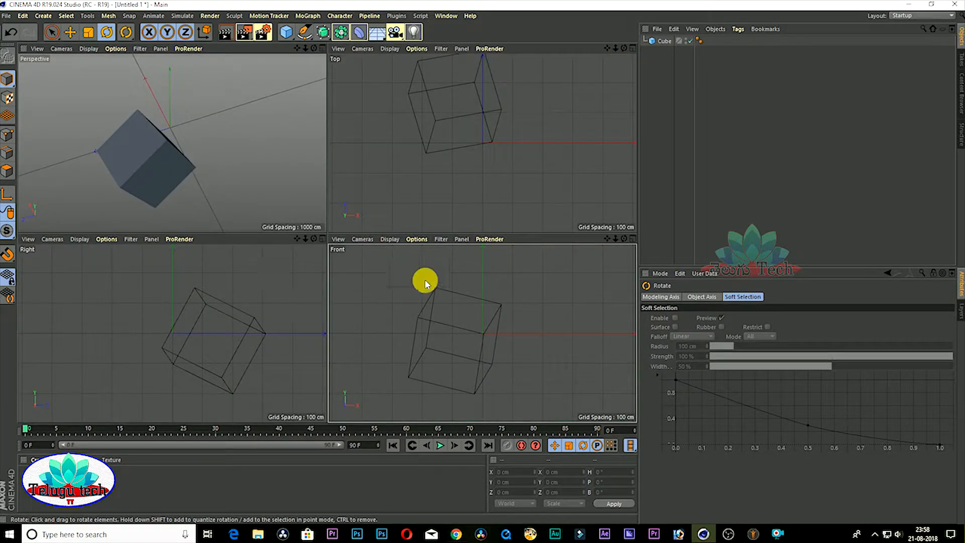
Switch the perspective viewport's camera to the Bottom view.
click(61, 48)
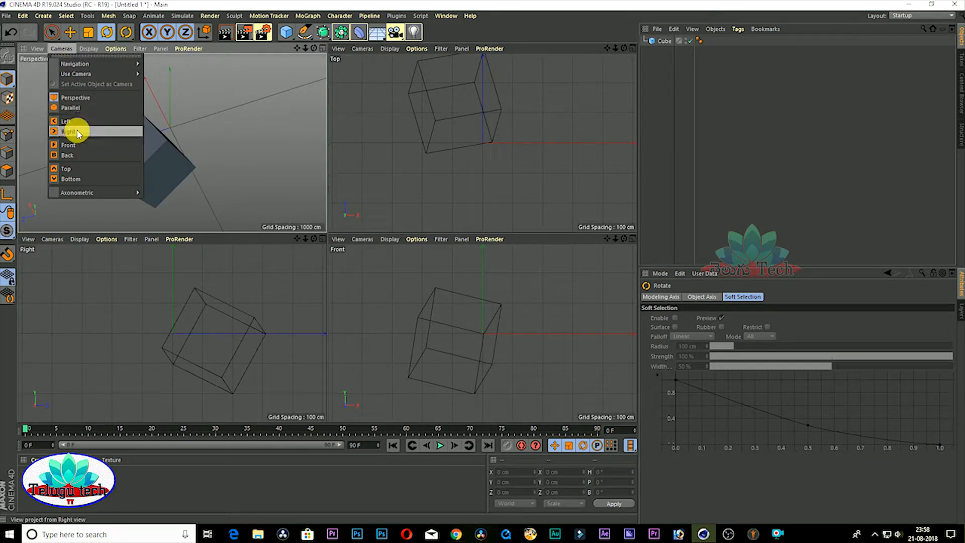
click(91, 179)
click(61, 48)
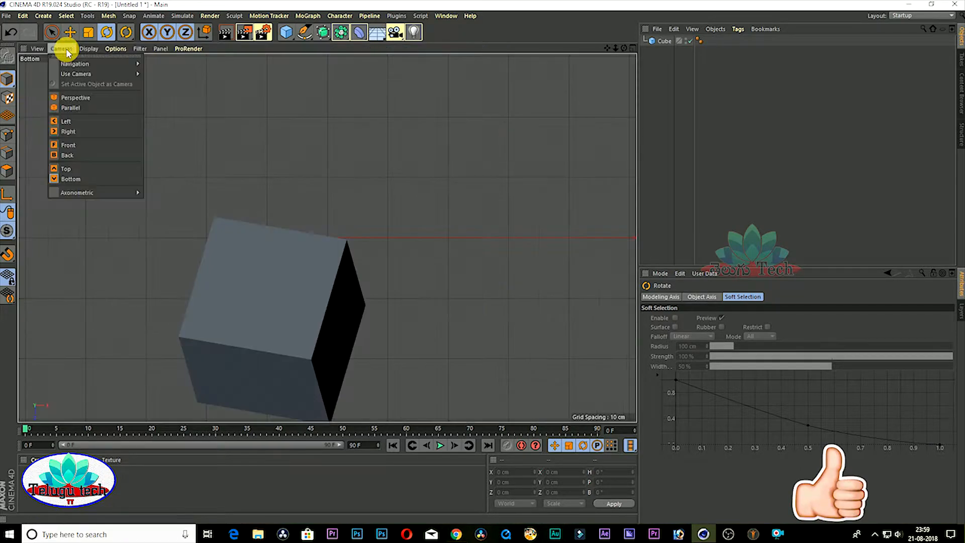
click(76, 178)
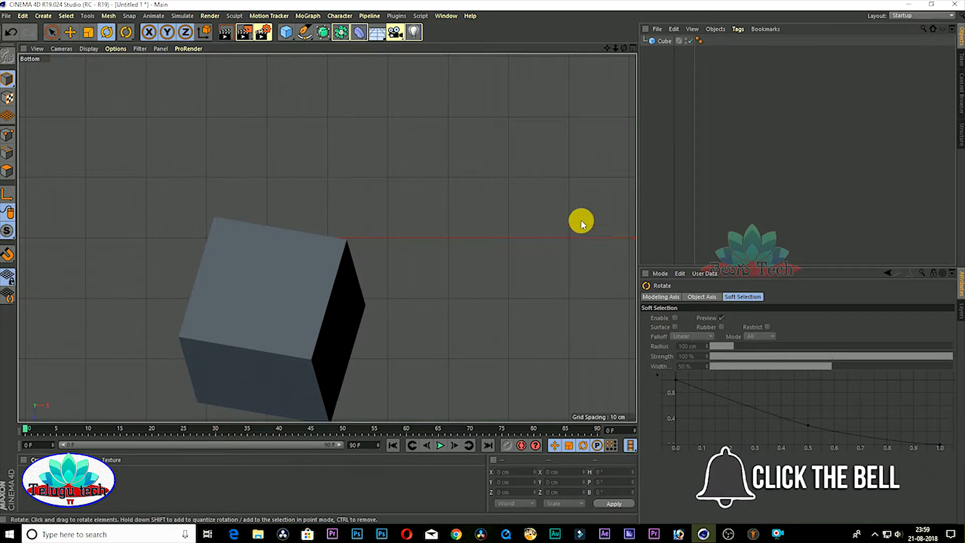
Switch the same viewport from Bottom to the Top view and toggle it through the four-view layout back to full size.
click(70, 49)
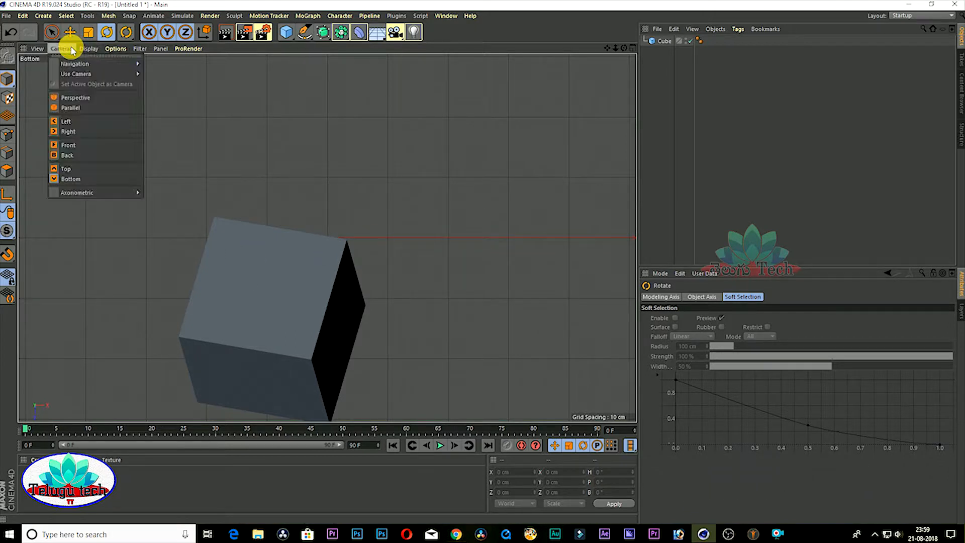
click(65, 171)
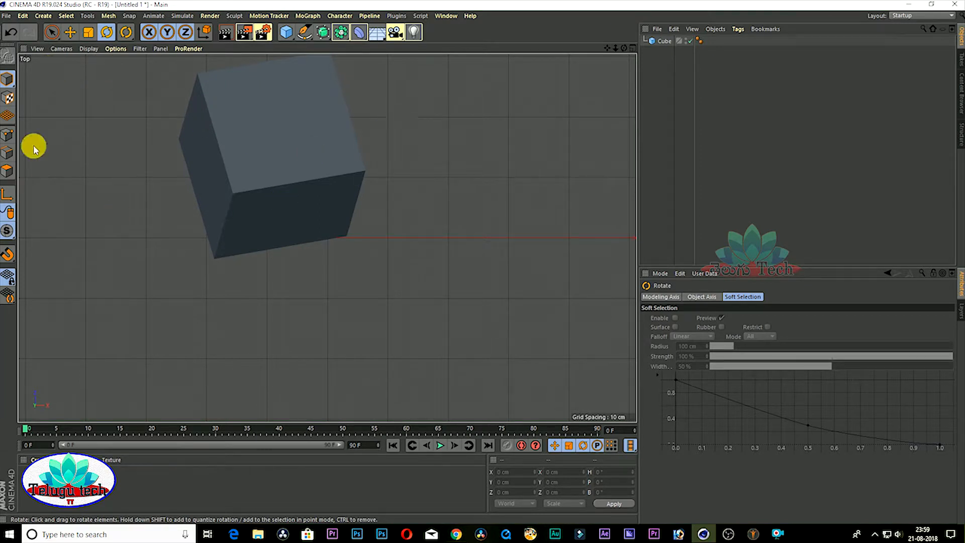
click(632, 48)
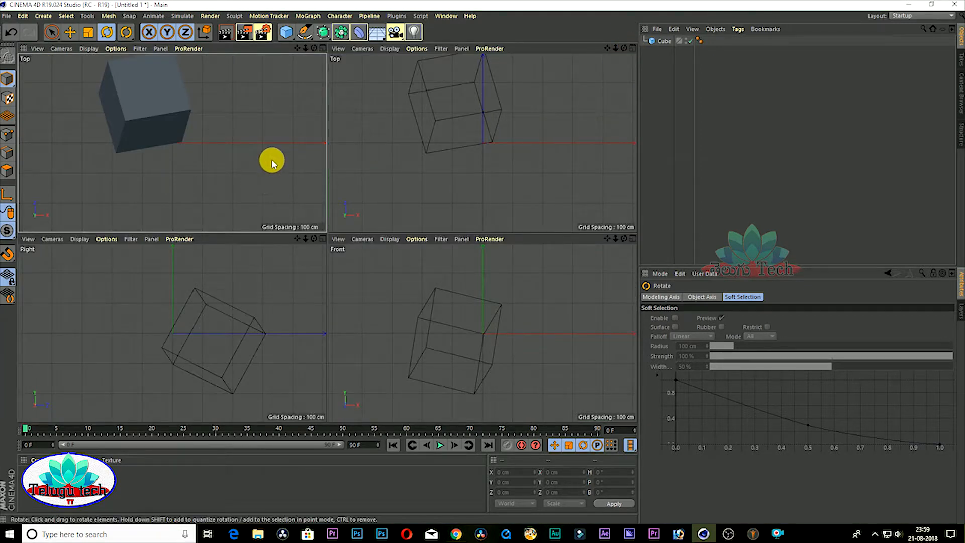
click(323, 48)
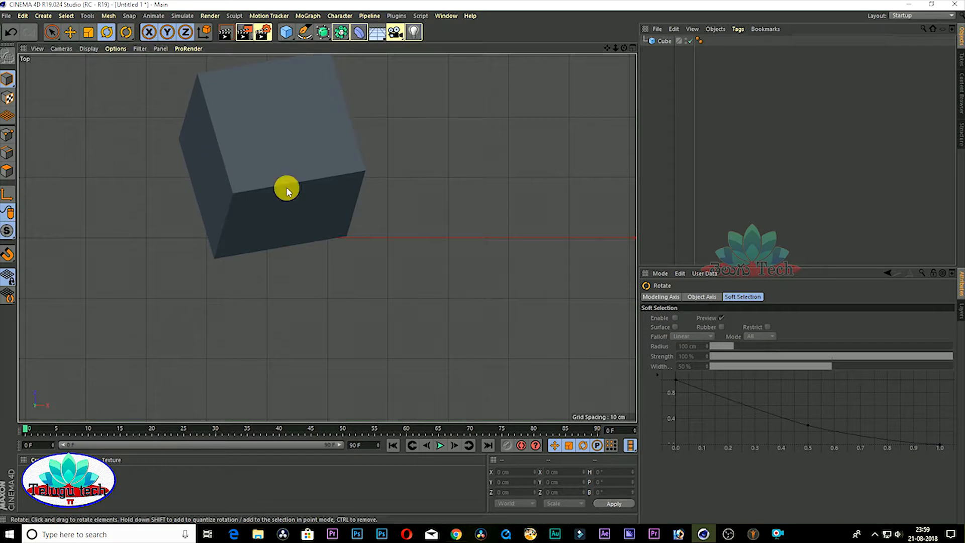
Set the maximized viewport's camera to the Back view.
click(68, 50)
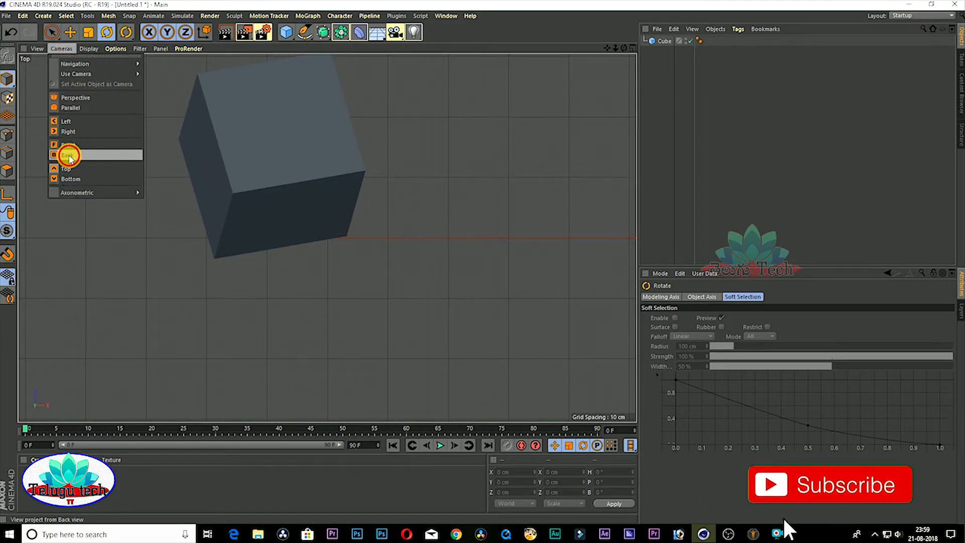
click(67, 155)
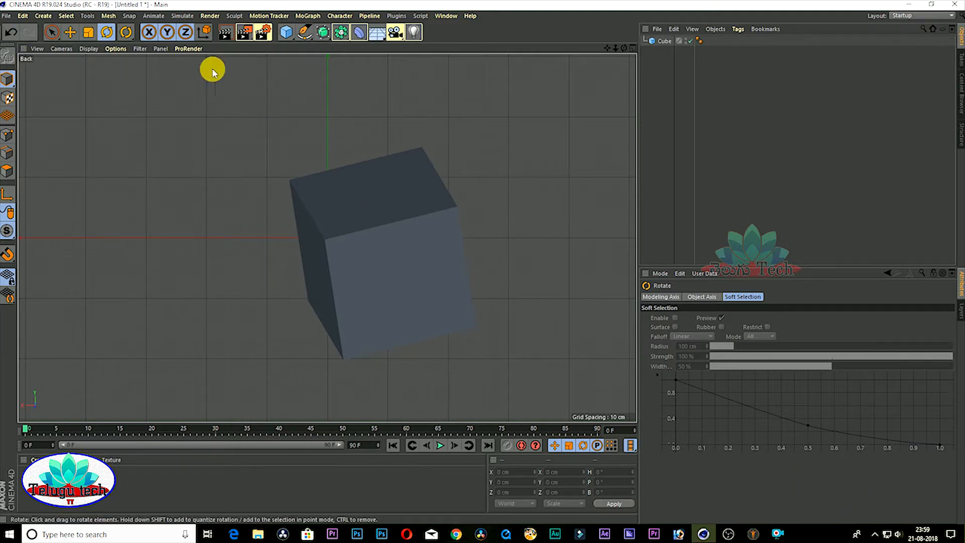